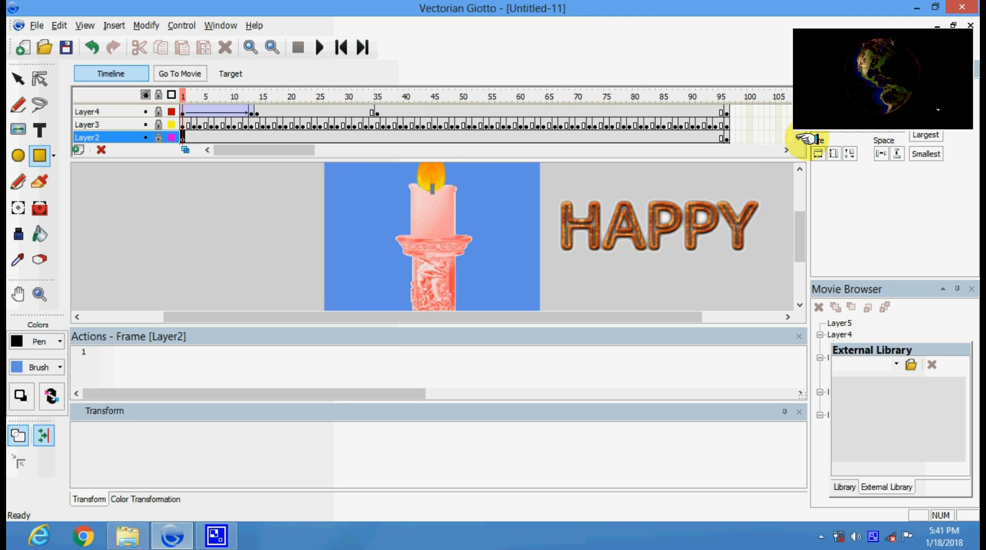
Make Layer1's blue background visible again, preview frame 96, then return to frame 1.
scroll(799, 137, down, 1)
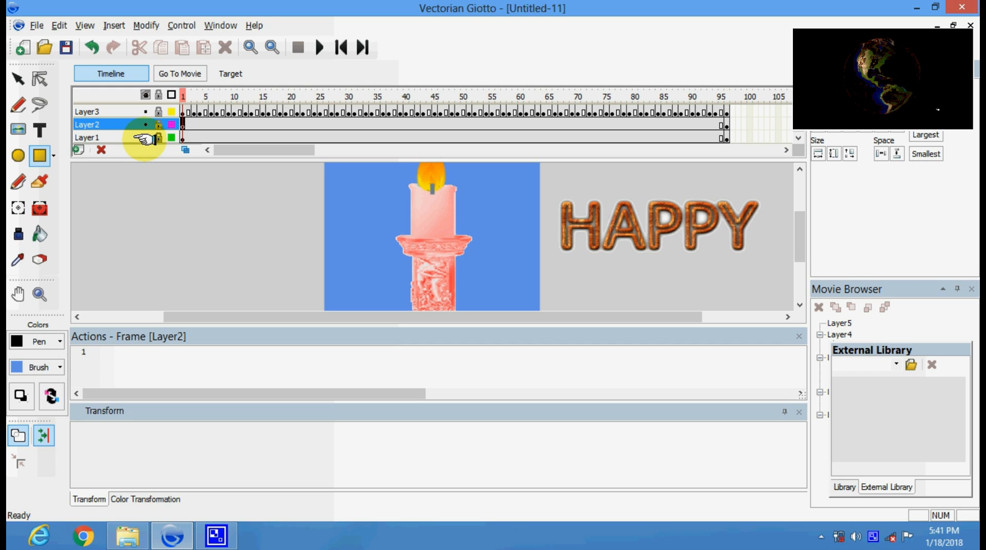
click(146, 136)
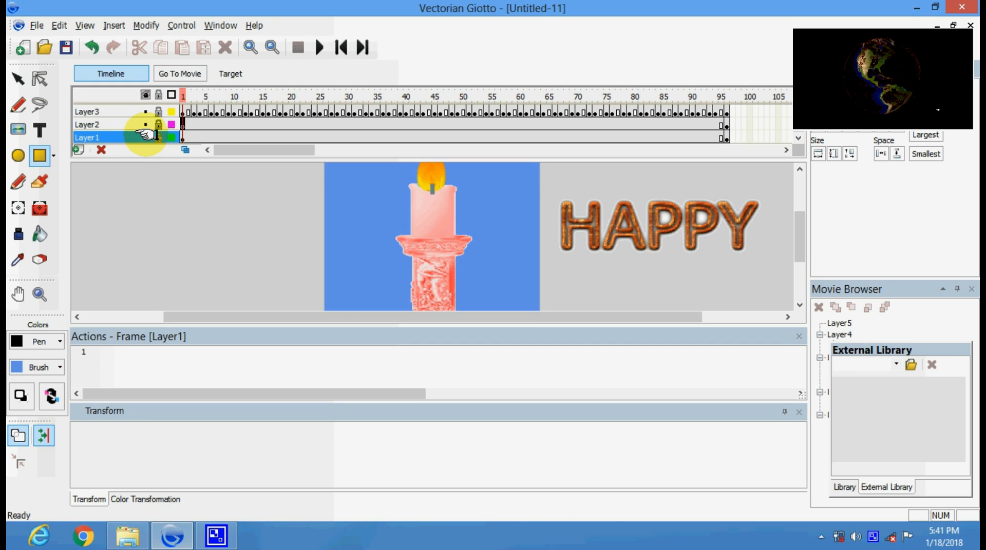
click(146, 135)
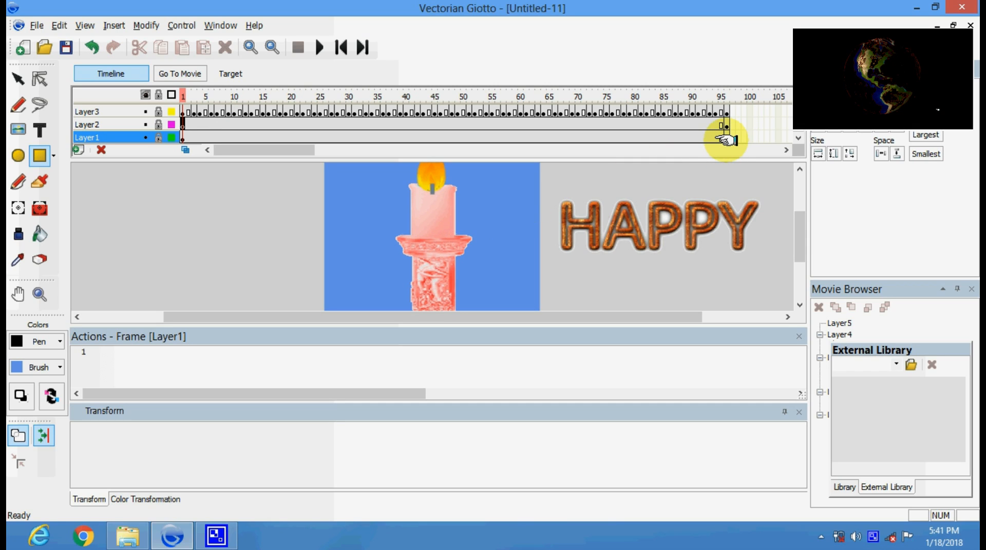
click(724, 139)
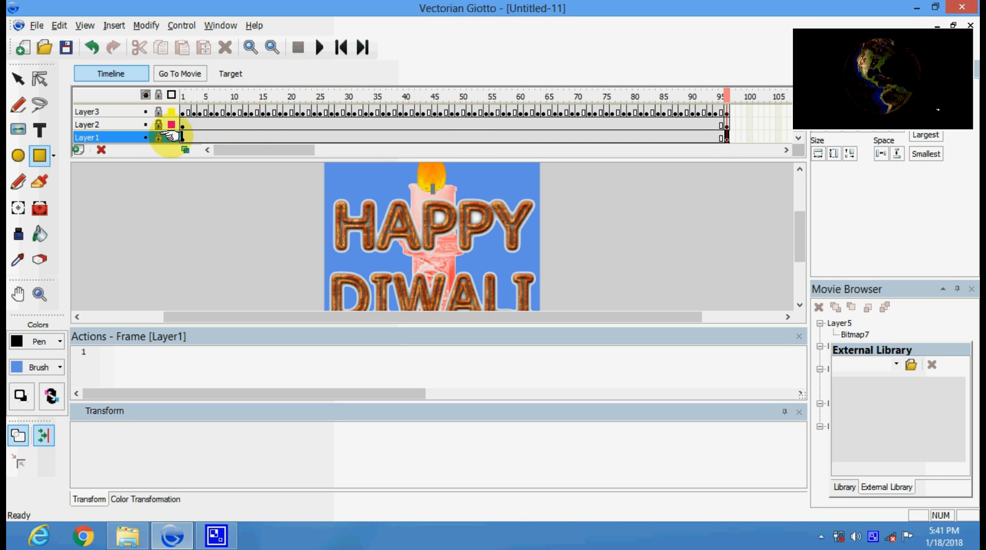
click(182, 137)
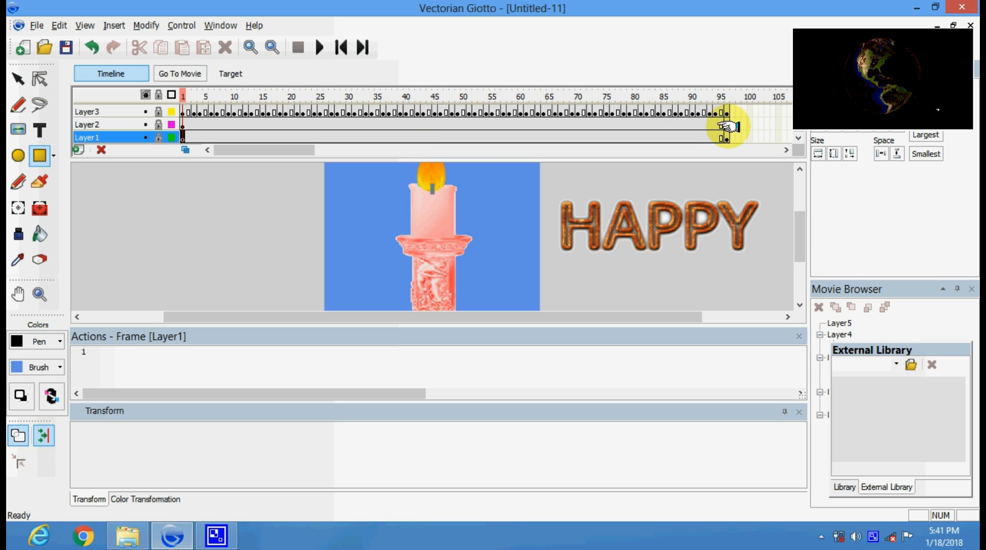
Check frame 96, scrub back to mid-animation, then view frames 90, 95 and 96.
click(724, 136)
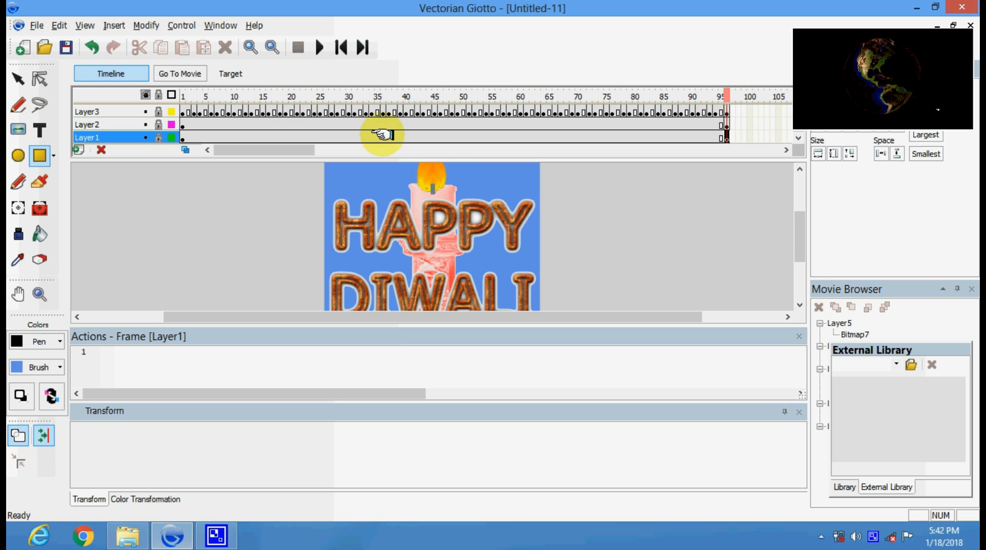
drag(462, 138, 635, 135)
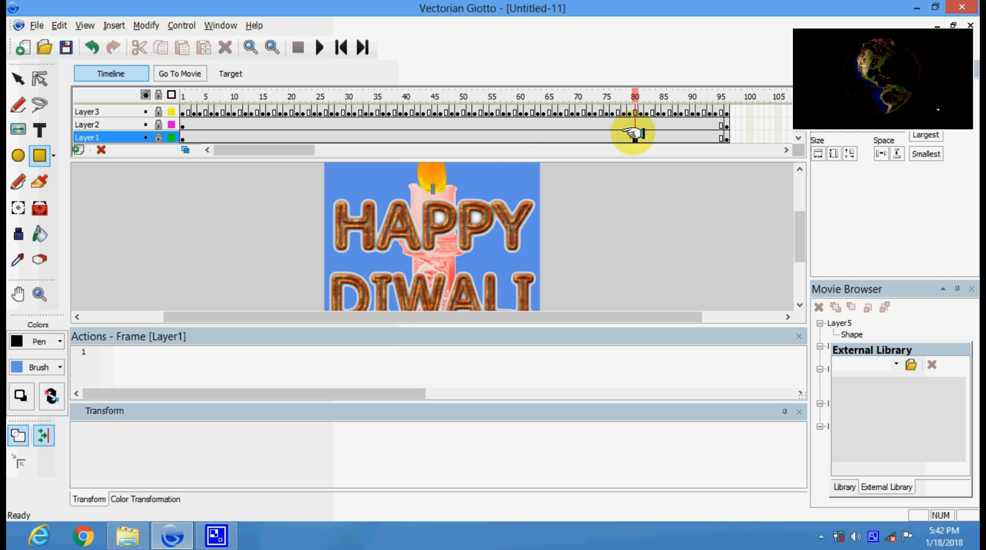
click(692, 134)
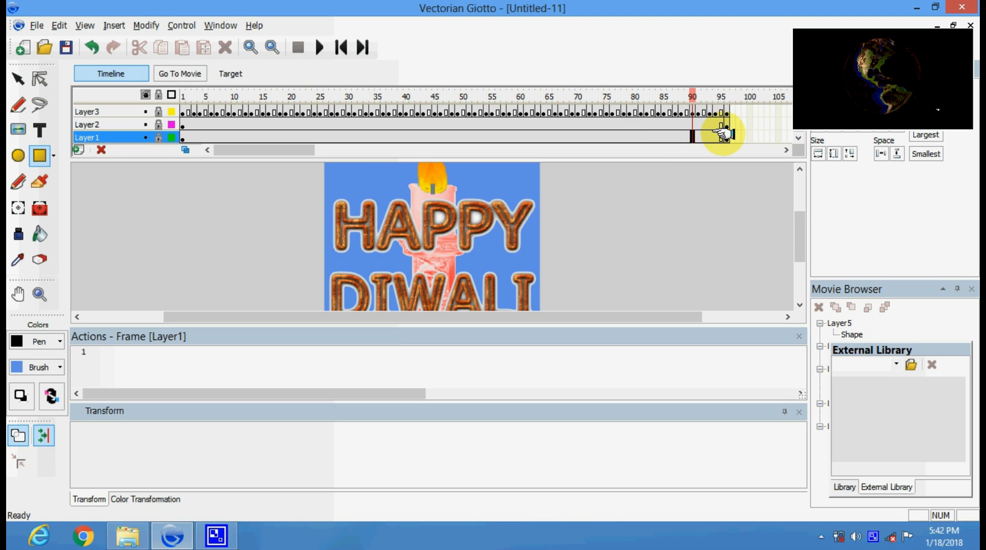
click(721, 135)
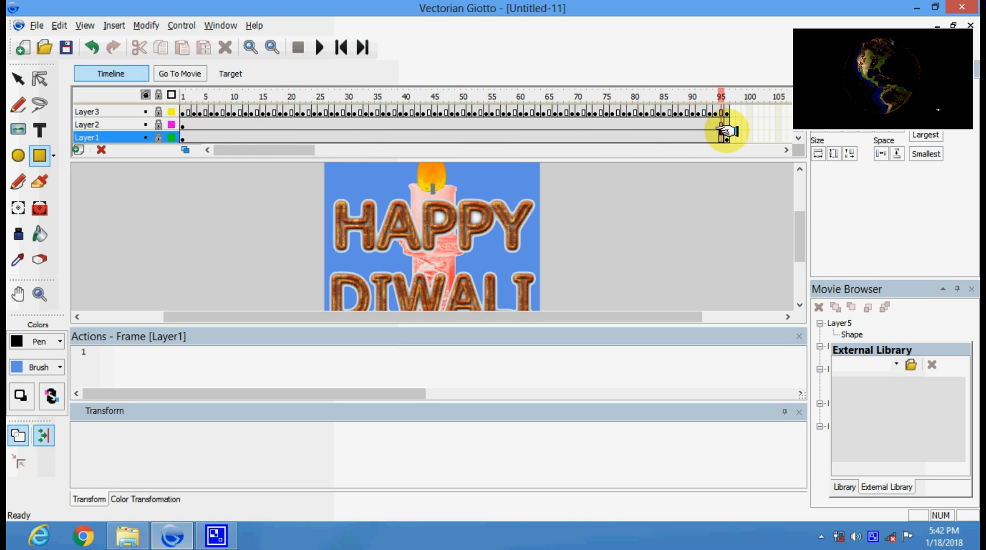
click(725, 134)
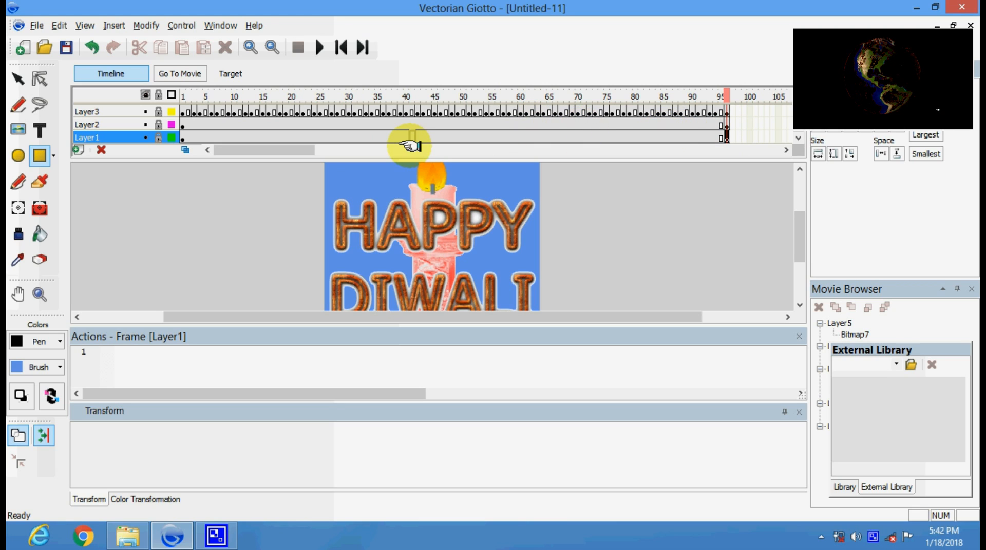
click(336, 136)
click(331, 136)
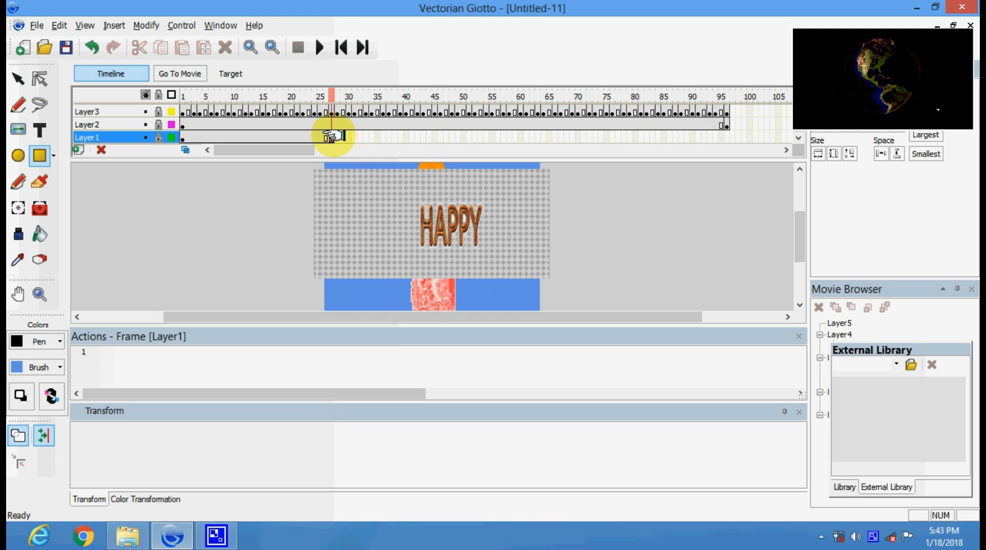
click(349, 137)
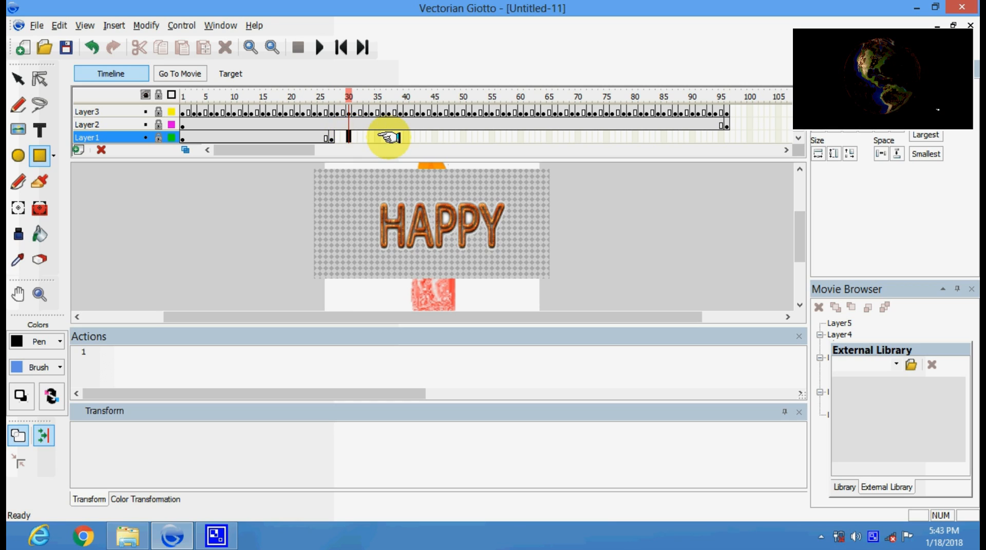
click(388, 136)
click(433, 136)
click(474, 136)
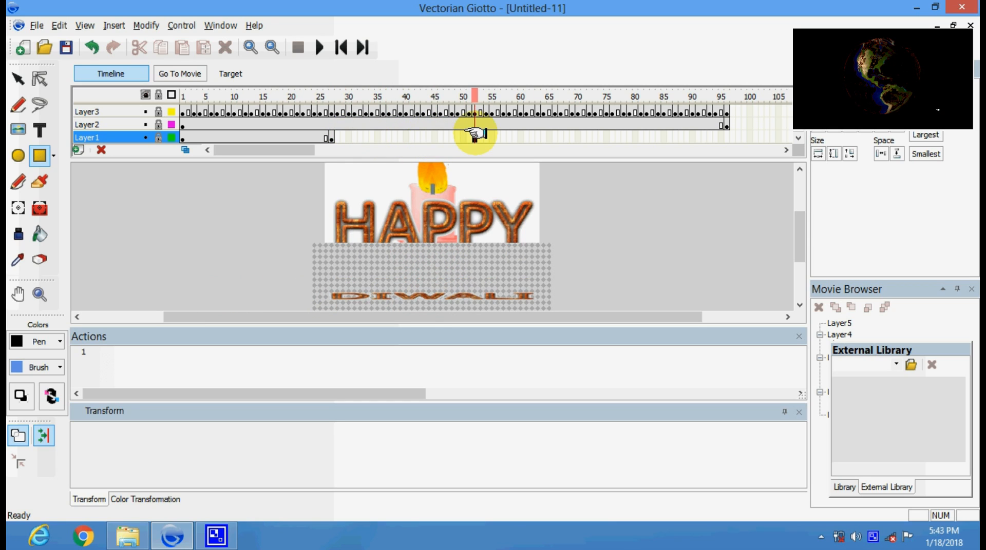
click(560, 136)
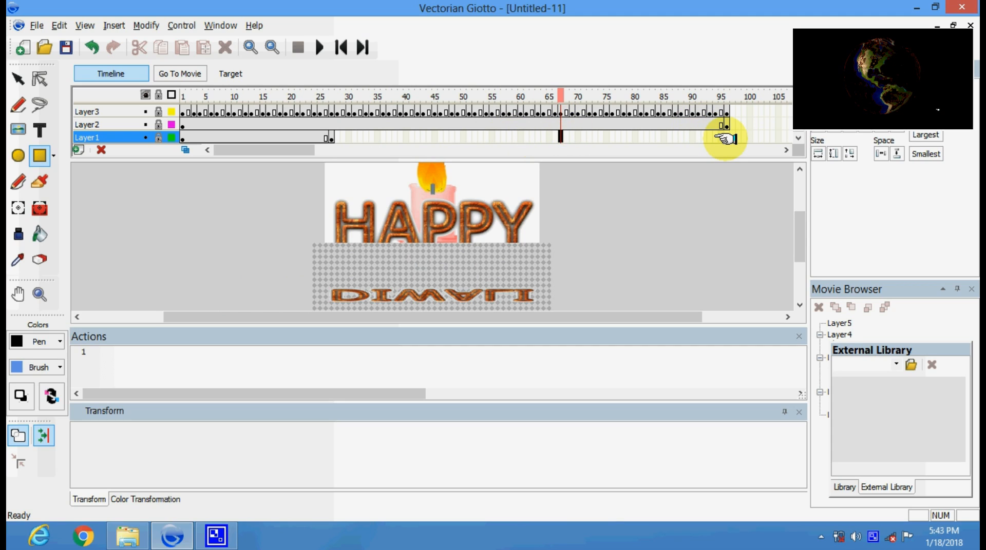
click(724, 137)
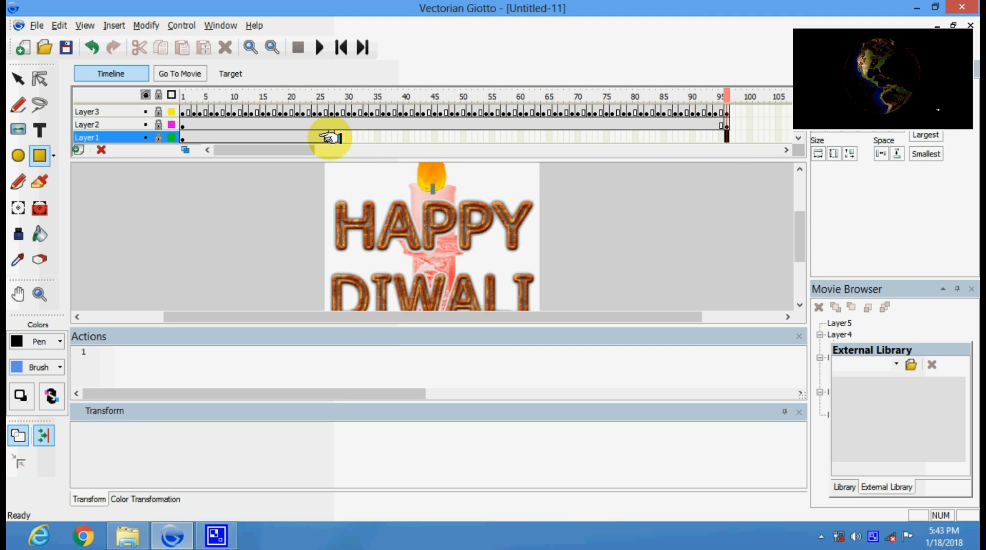
drag(328, 137, 372, 136)
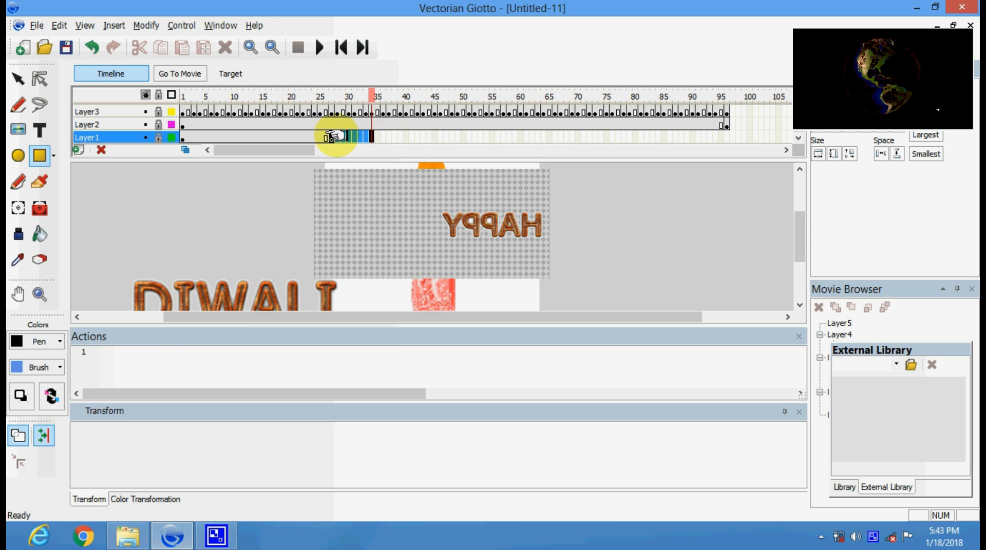
click(331, 136)
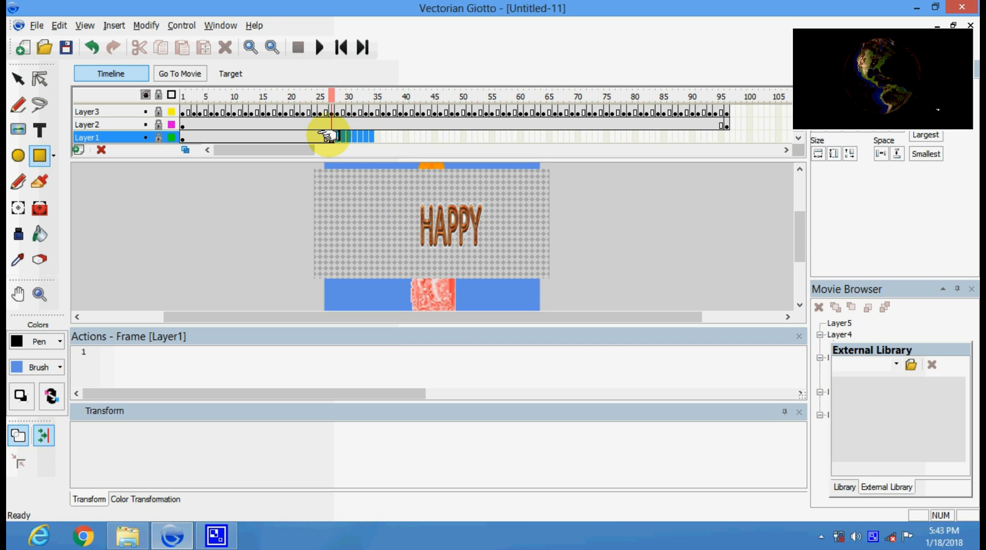
drag(331, 138, 383, 132)
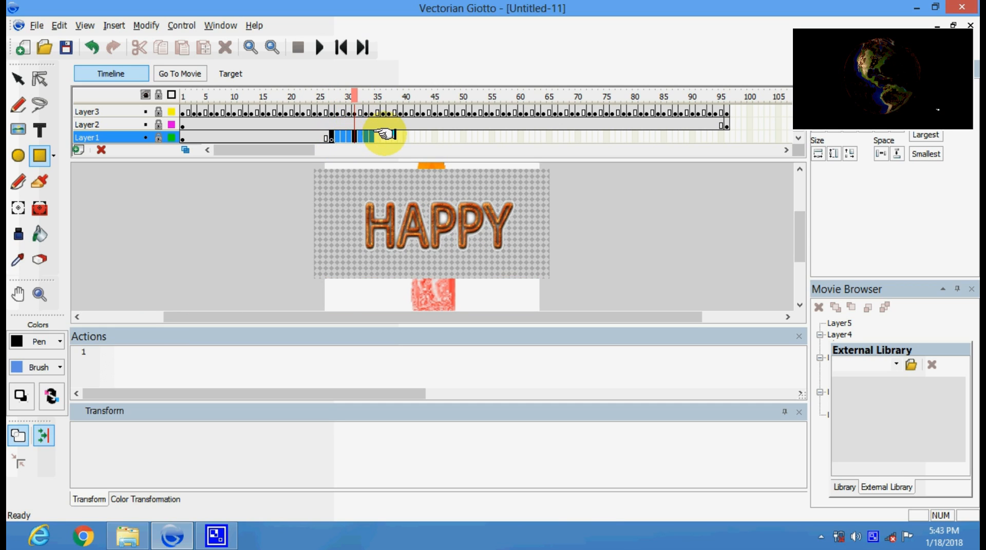
click(383, 134)
click(332, 135)
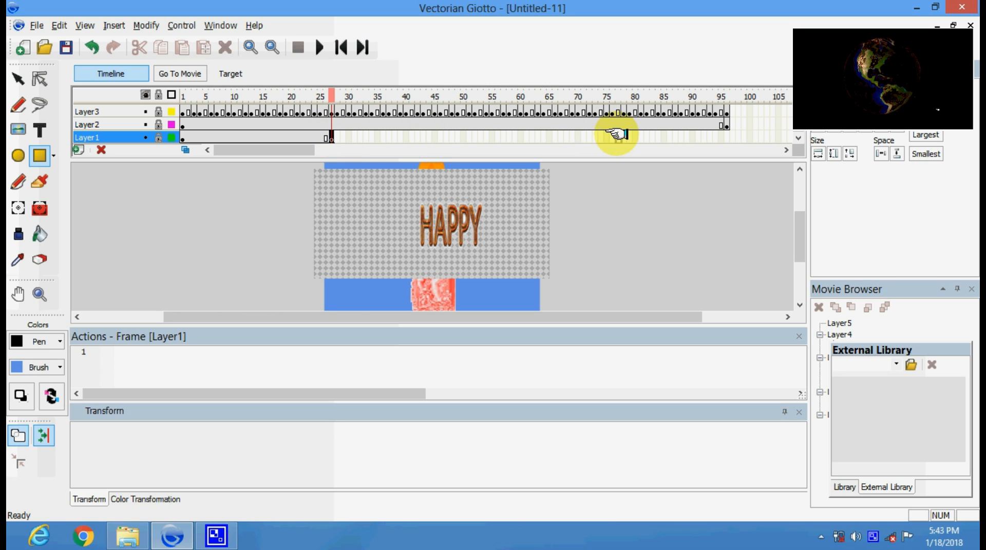
click(725, 134)
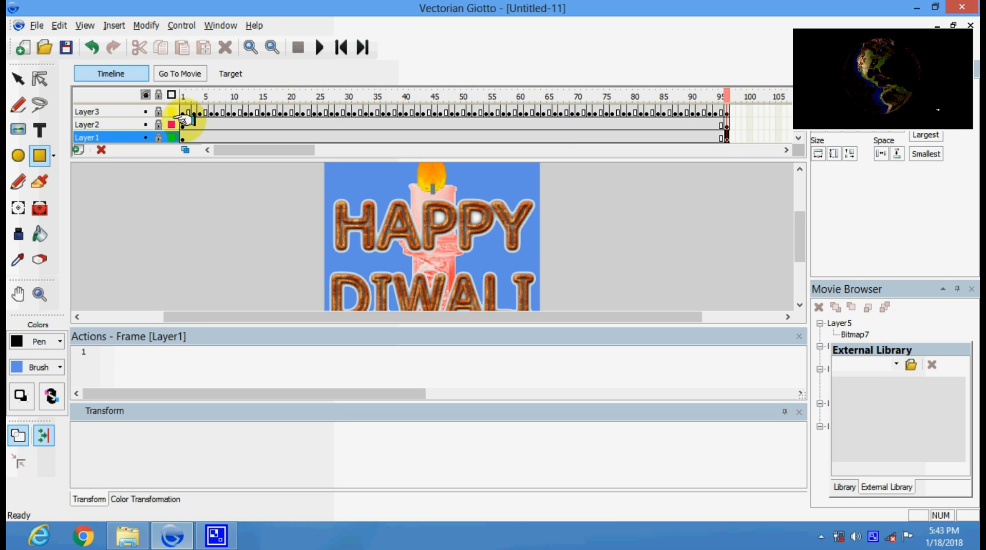
Toggle visibility of Layer2's candle body and Layer1's blue background, leaving both shown.
click(184, 125)
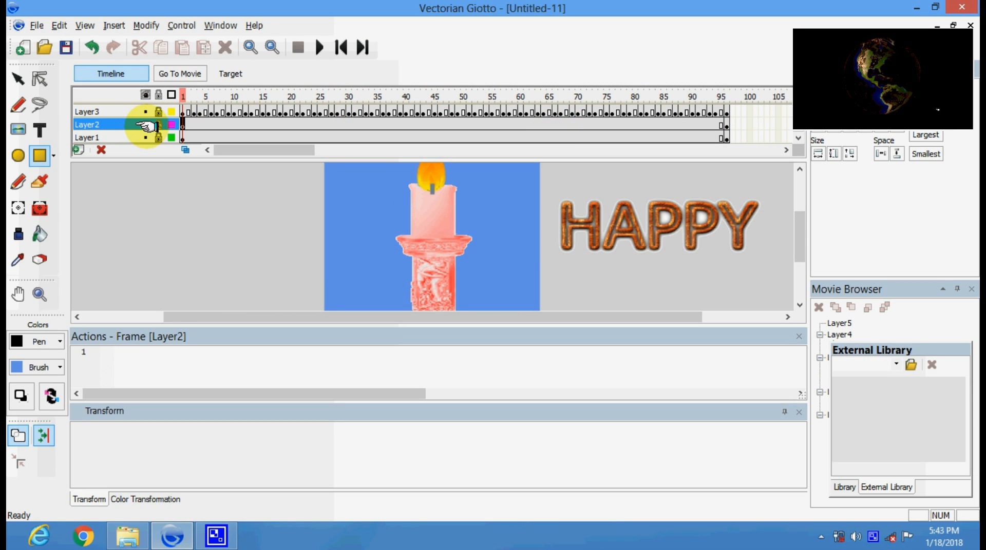
click(147, 125)
click(146, 125)
click(147, 124)
click(147, 125)
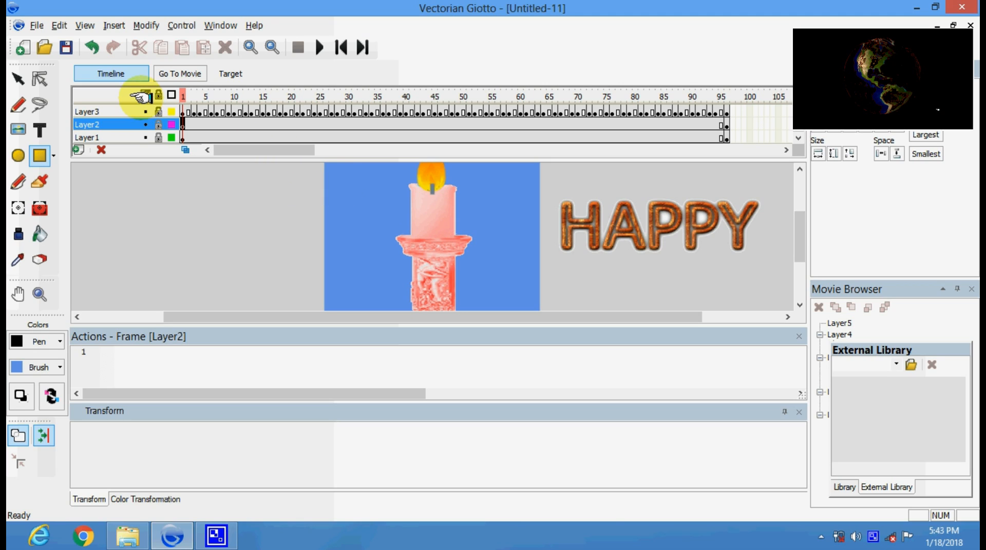
click(146, 124)
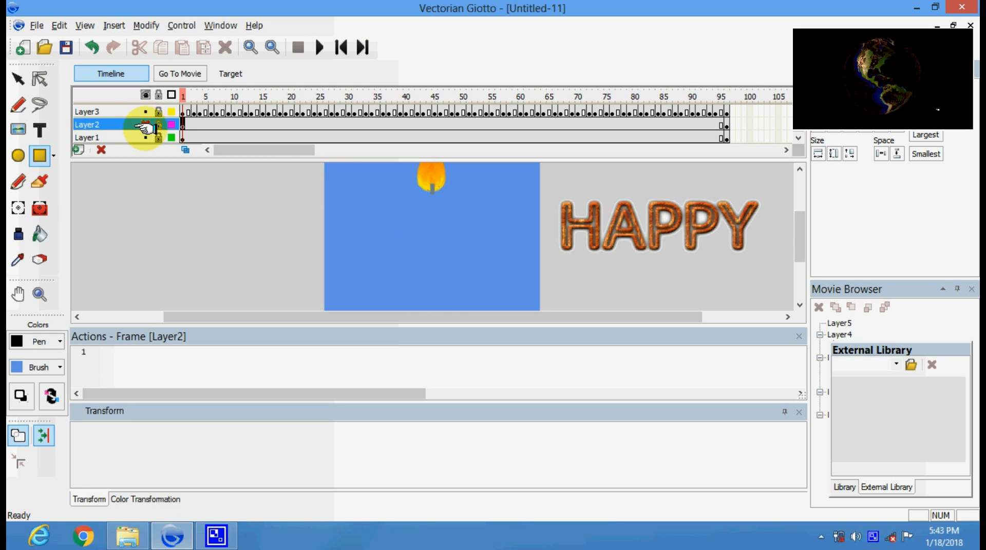
click(145, 137)
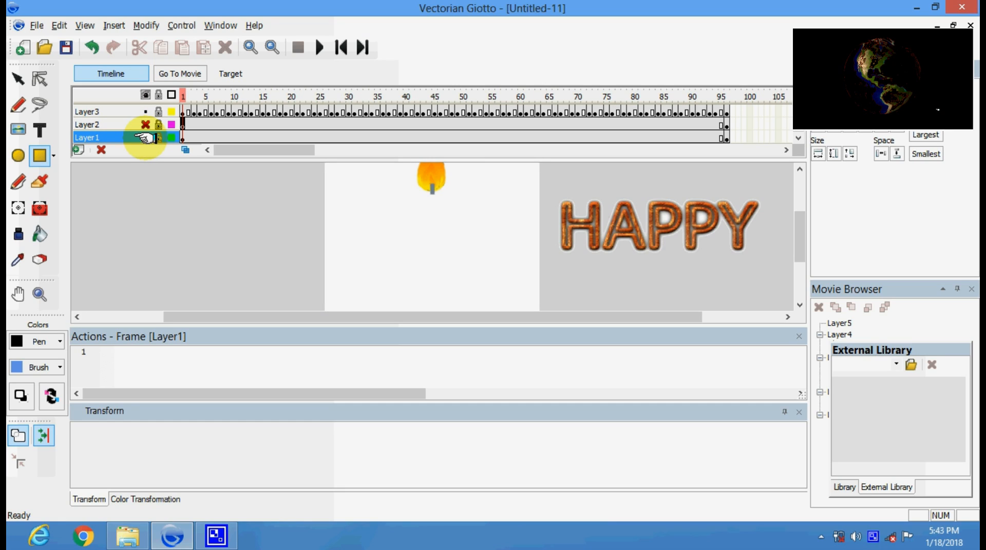
click(146, 138)
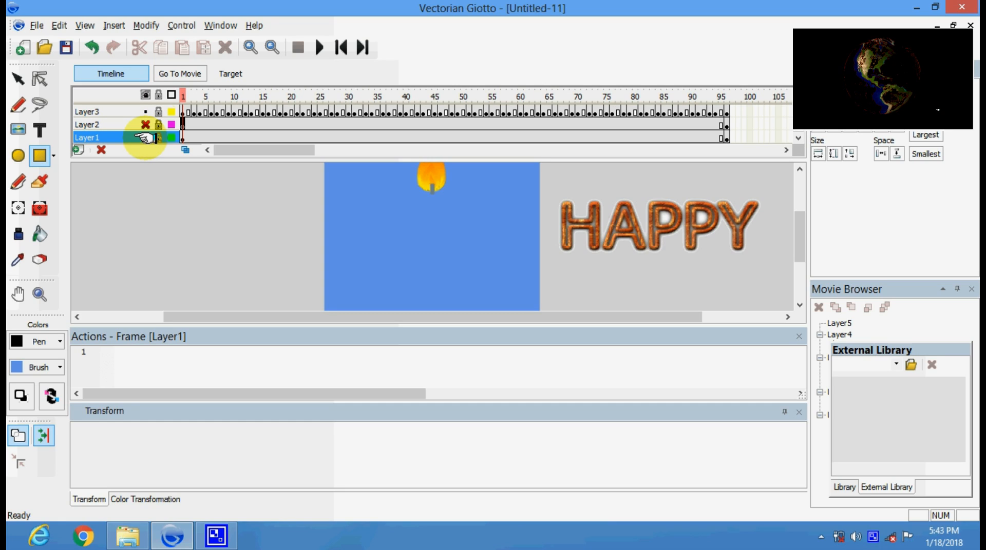
click(146, 125)
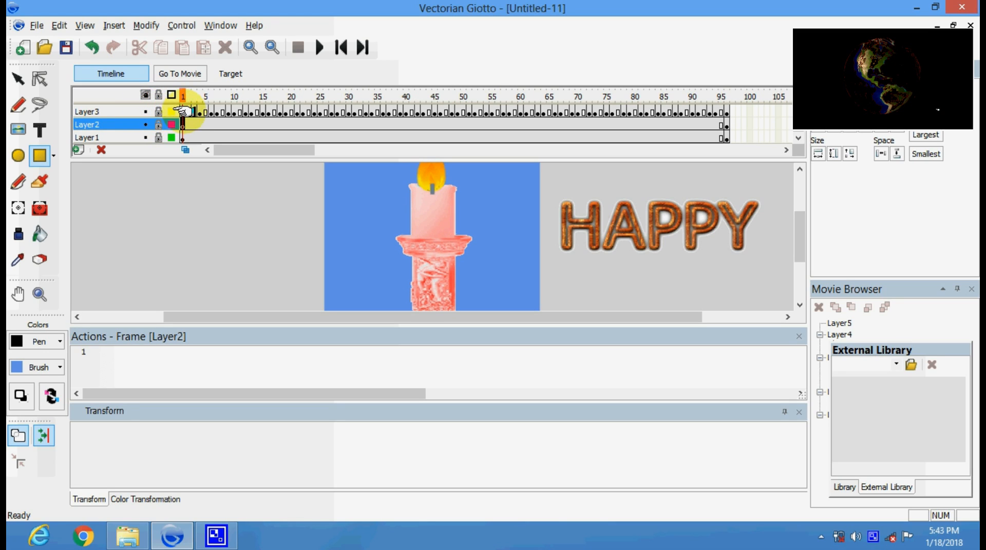
Hide and reshow Layer3's candle flame, then preview HAPPY moving at frame 3.
click(183, 111)
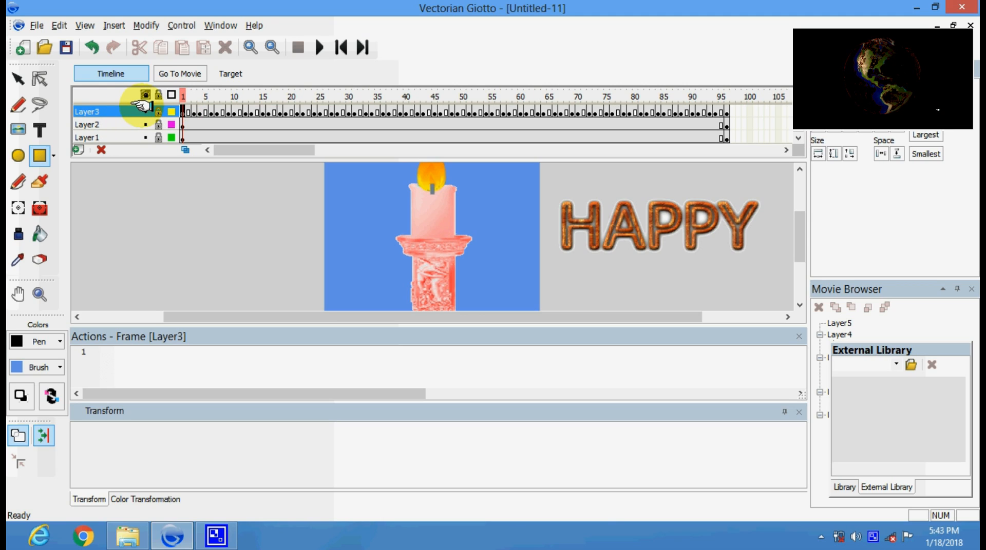
click(144, 111)
click(144, 111)
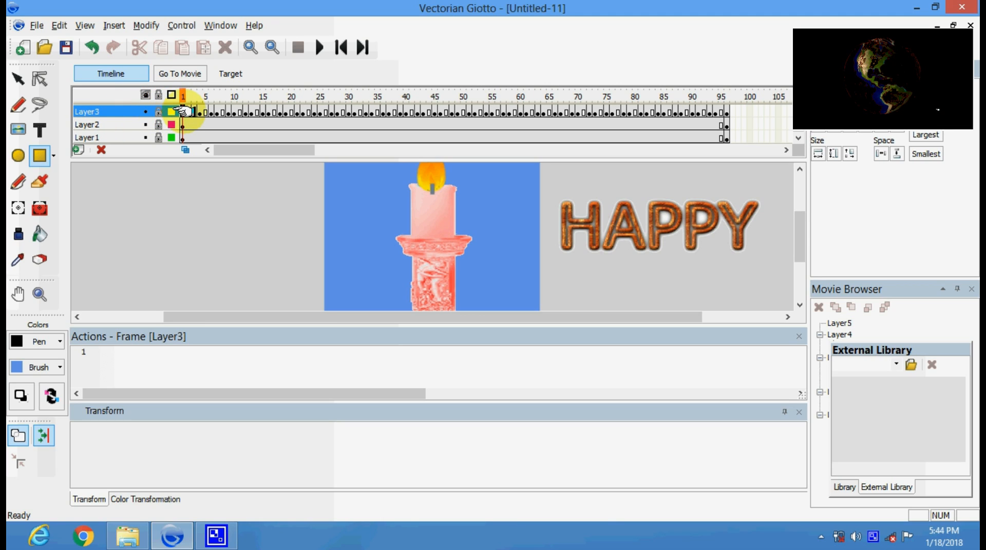
click(194, 111)
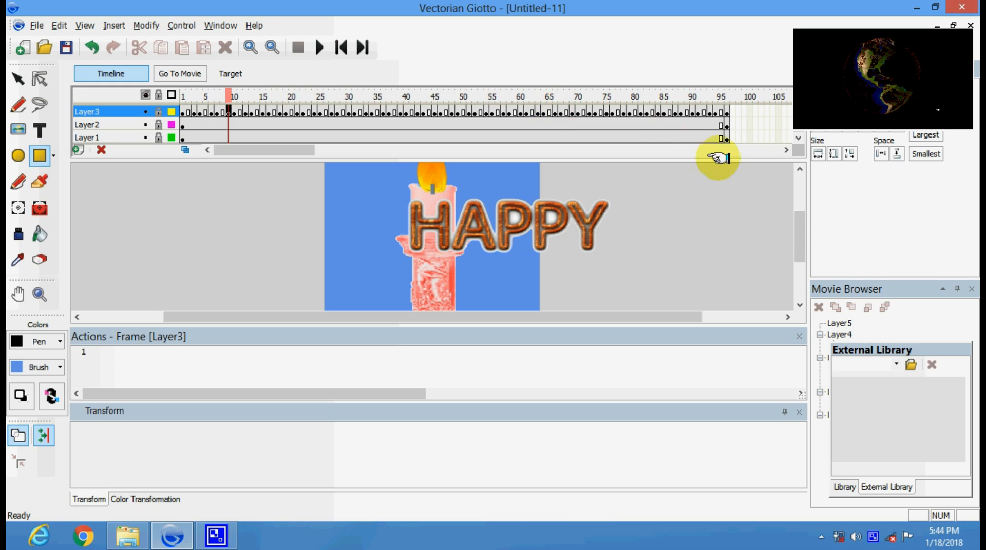
Return to frame 1 and step forward through the opening frames.
scroll(802, 169, up, 5)
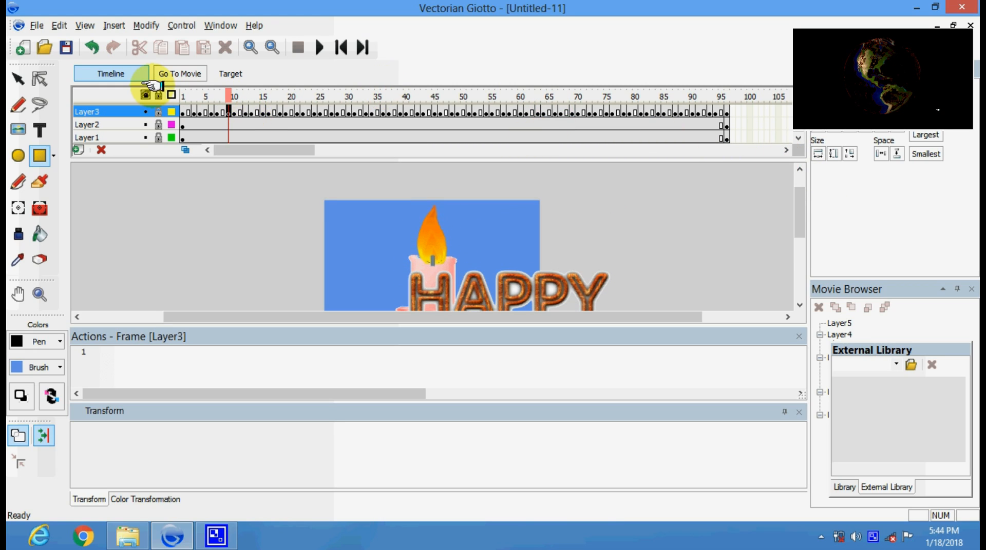
click(183, 111)
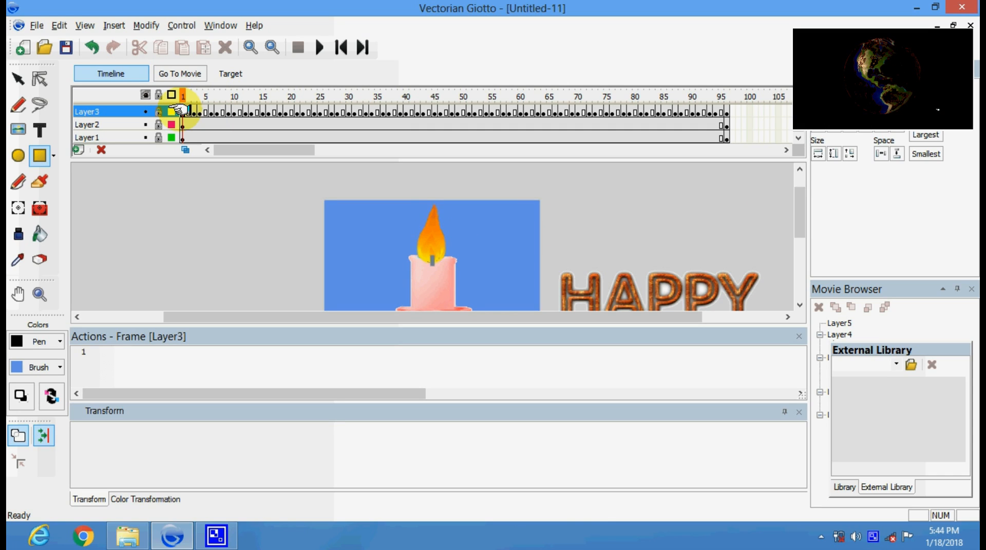
key(Right)
key(Right)
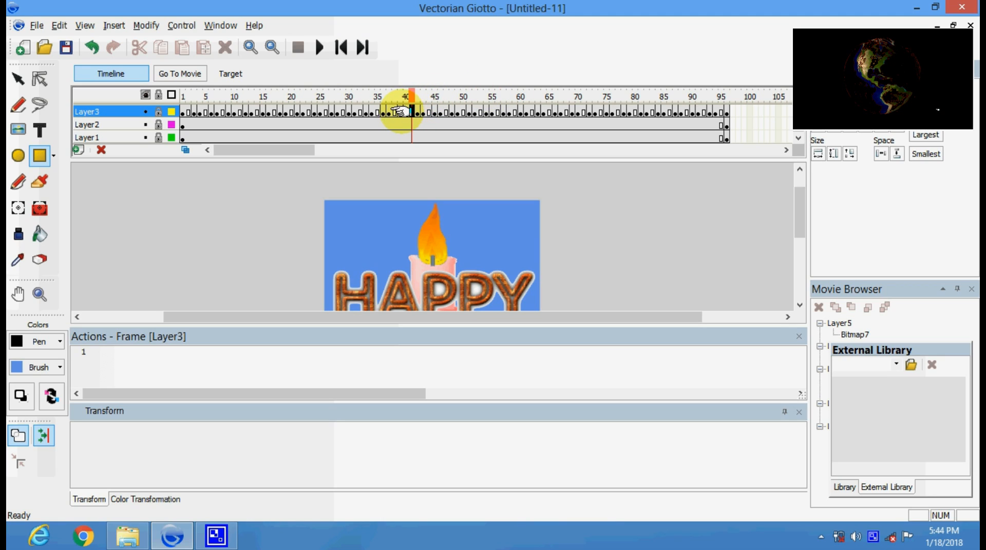
Step through frames 40 to 48 of the HAPPY text animation.
click(406, 111)
click(411, 112)
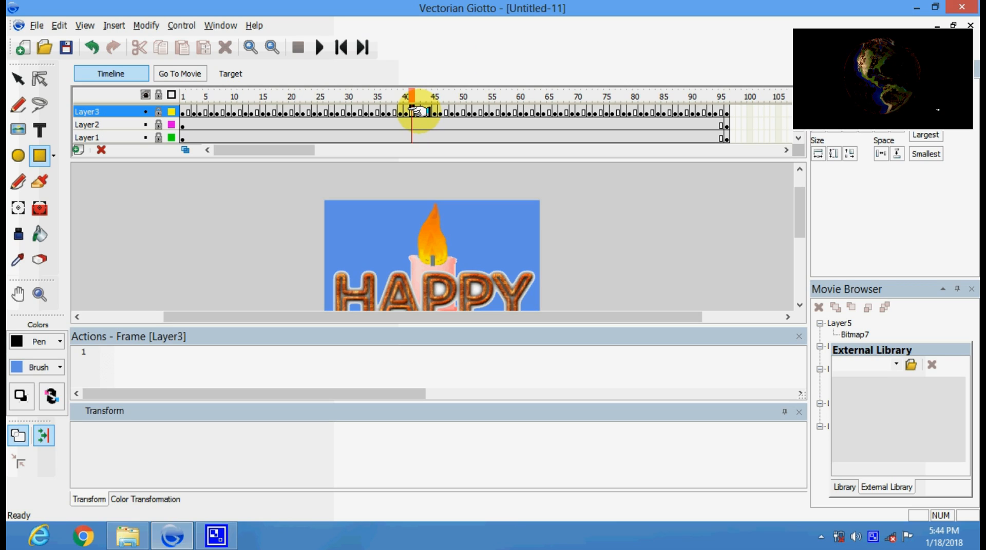
click(417, 112)
click(423, 112)
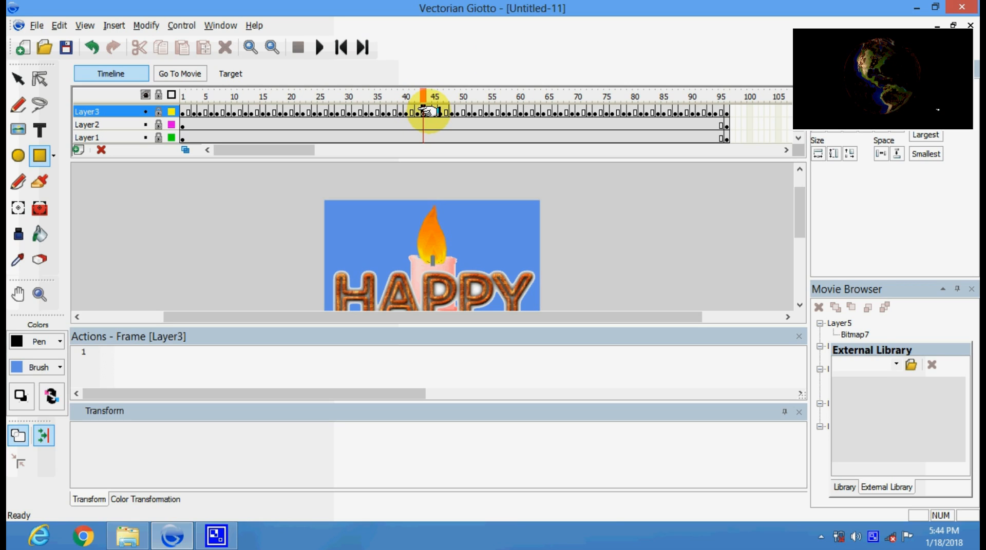
click(428, 112)
click(434, 111)
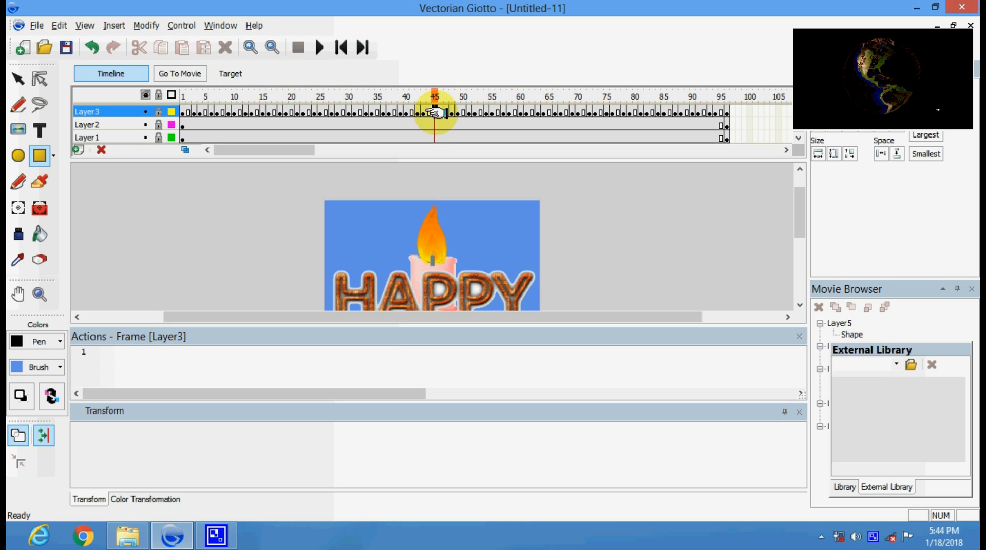
click(440, 112)
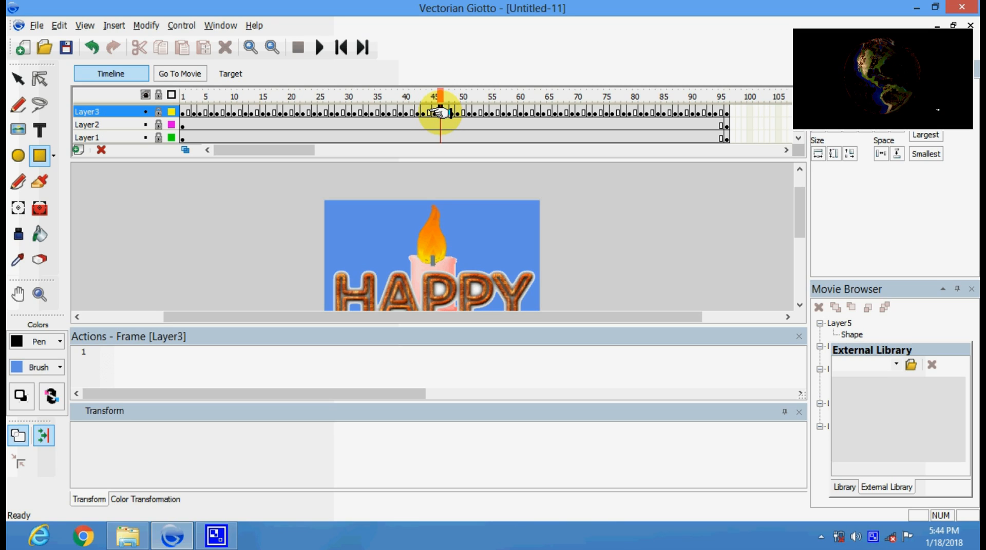
click(446, 111)
click(451, 112)
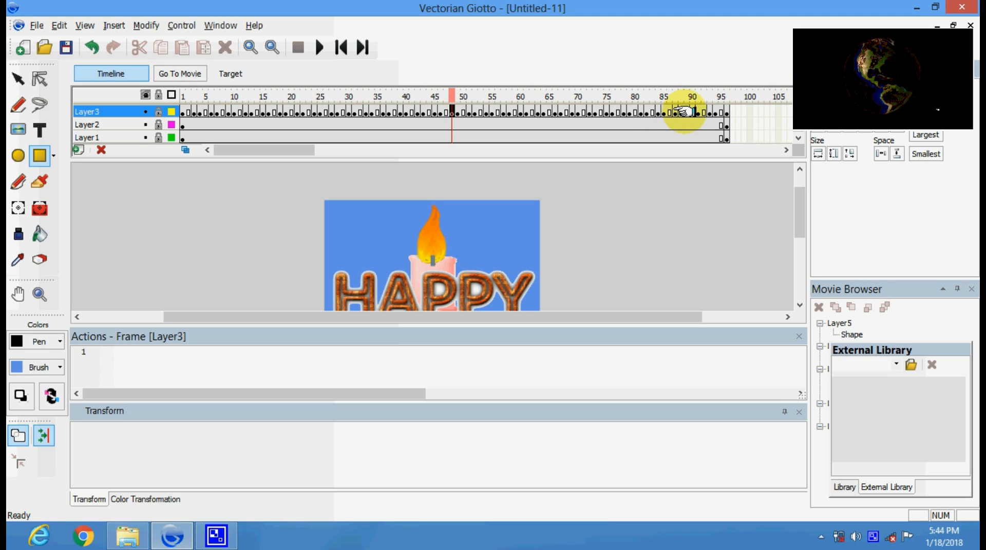
Inspect frames 84 through 91 near the end of the animation.
click(686, 111)
click(659, 111)
click(681, 111)
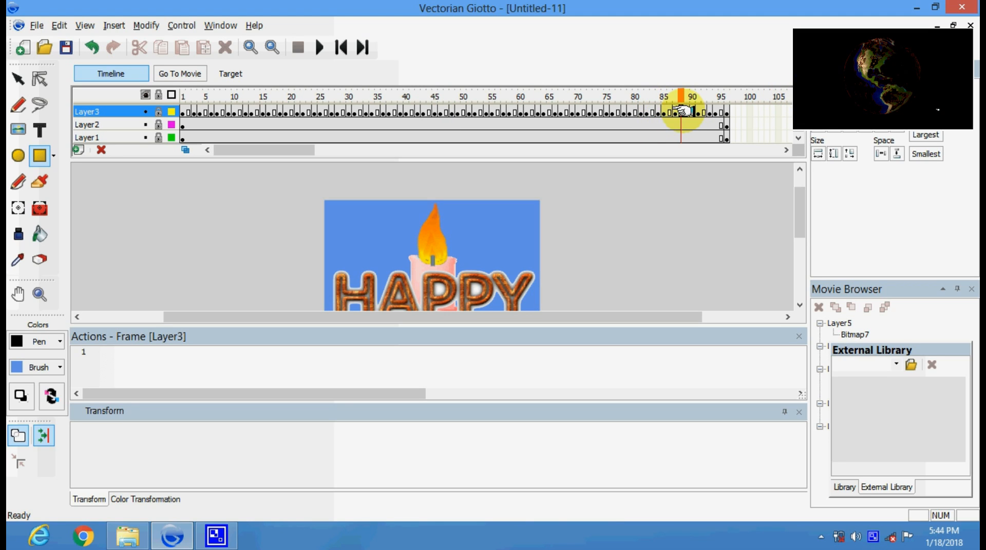
click(698, 111)
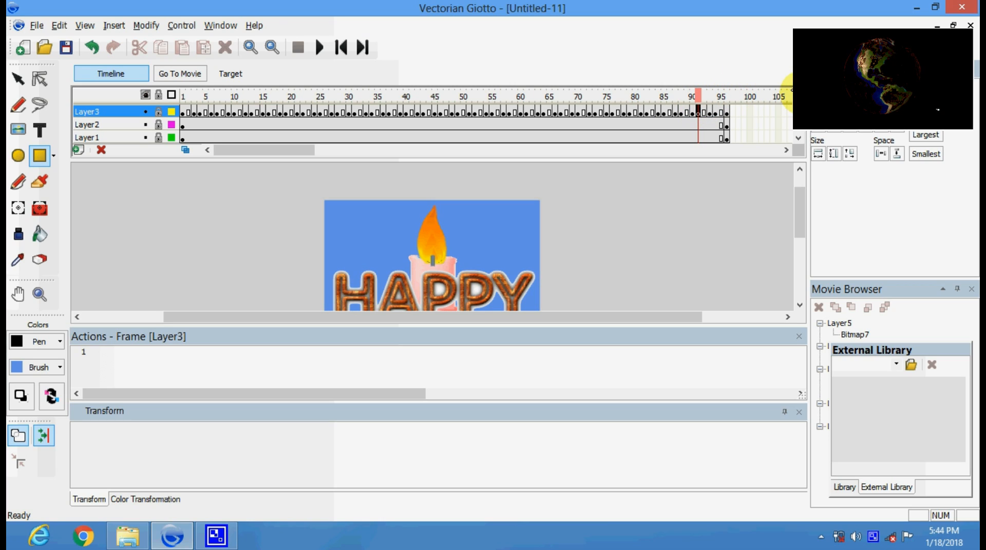
click(798, 96)
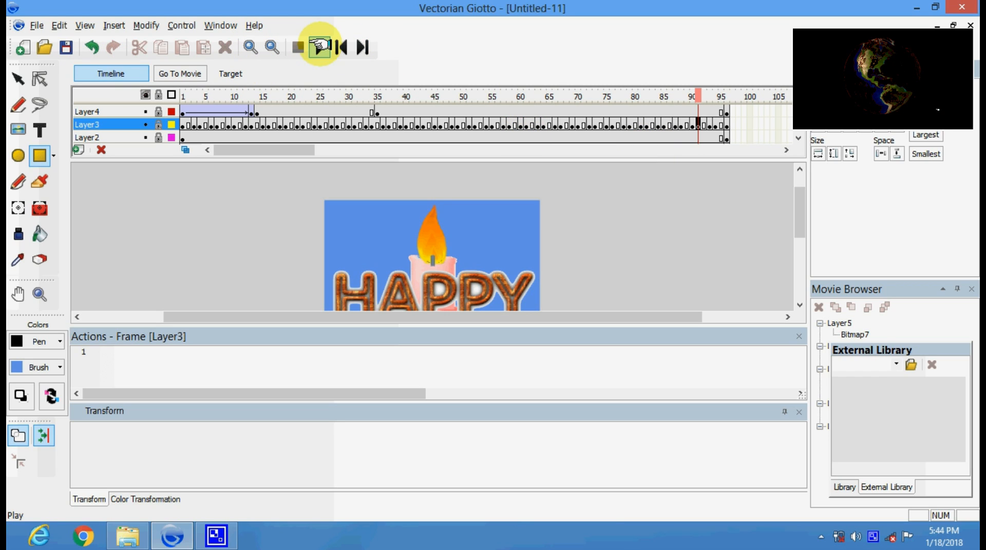
Play the animation from the current frame through to frame 96.
click(320, 47)
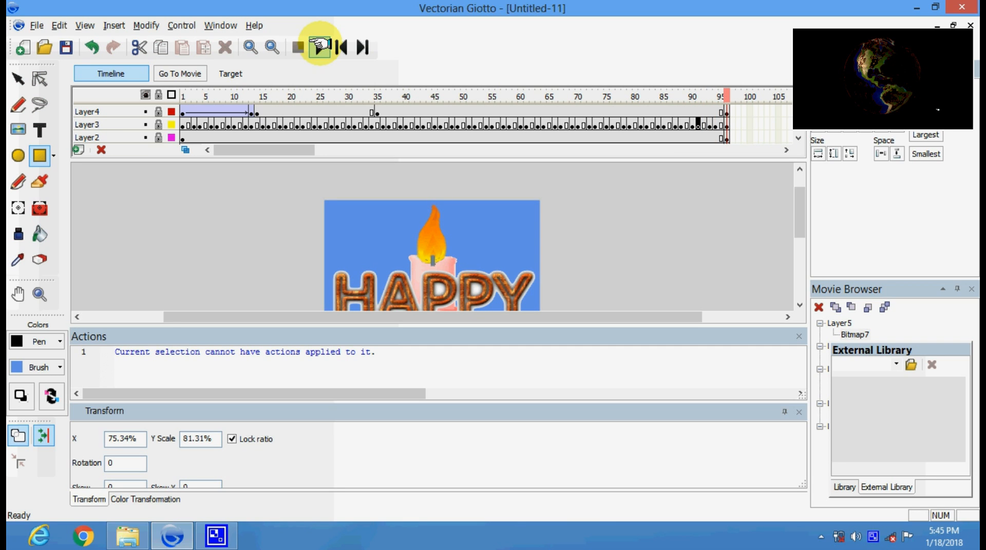